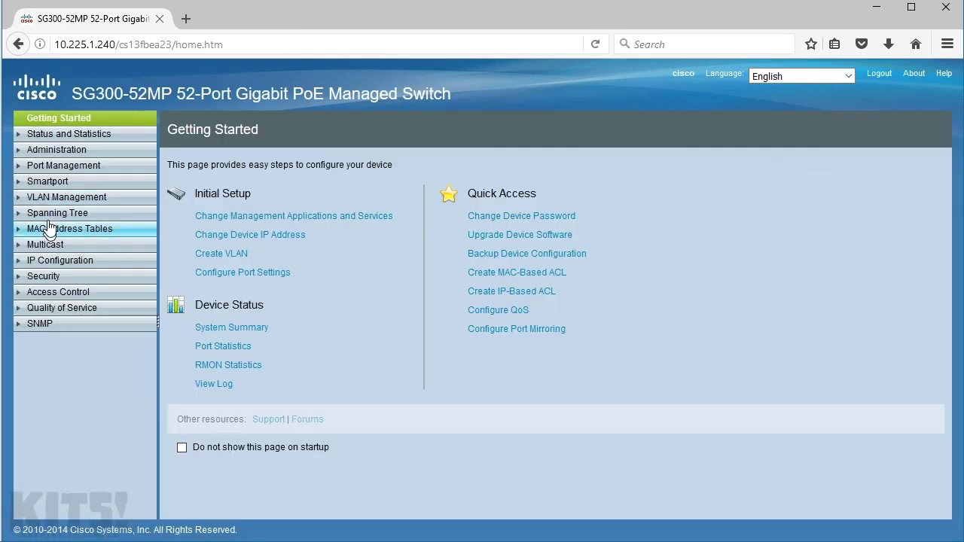
- Go to Spanning Tree > STP Status & Global Settings and highlight the enabled STP state, Rapid STP mode and Multiple STP option
click(47, 217)
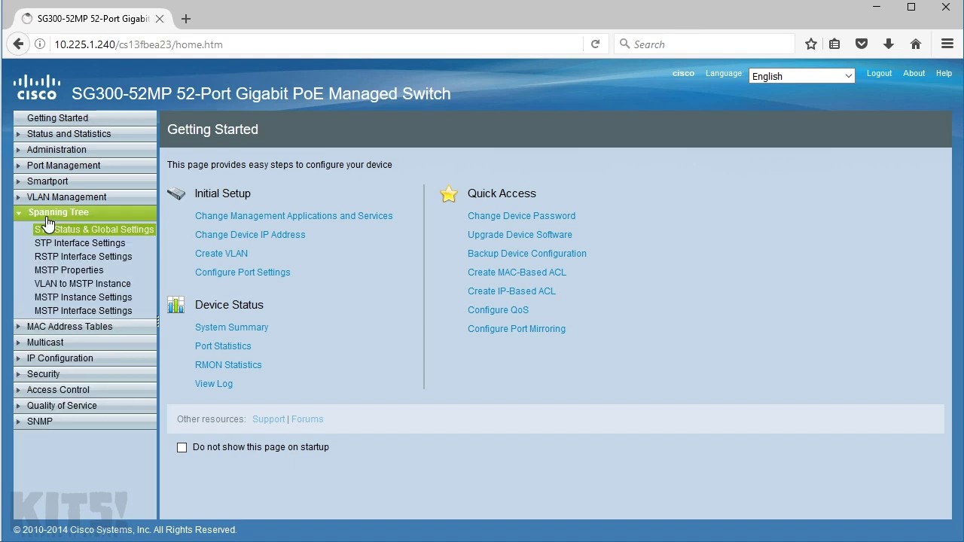
click(47, 231)
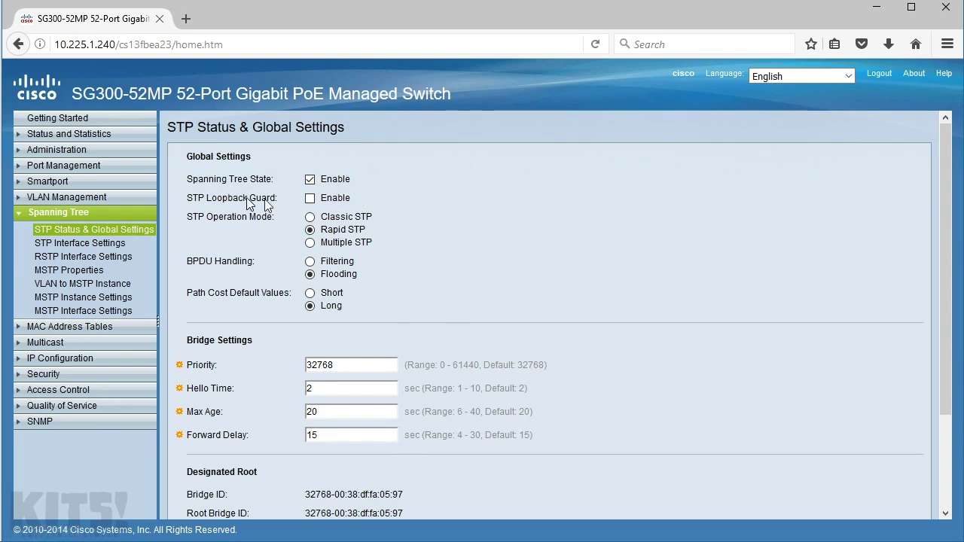
drag(271, 181, 180, 183)
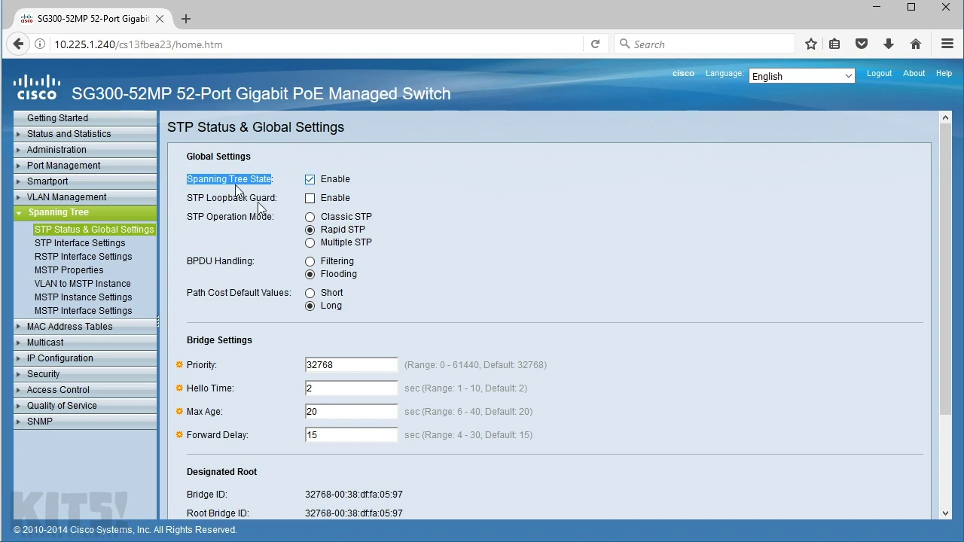
mouse_move(321, 218)
mouse_down()
mouse_move(374, 218)
mouse_move(311, 233)
mouse_up()
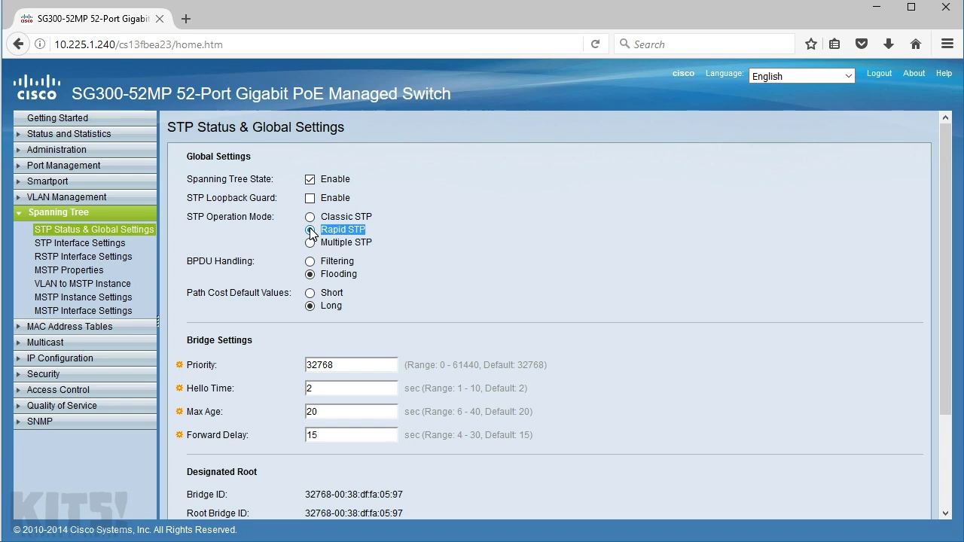
drag(374, 243, 324, 249)
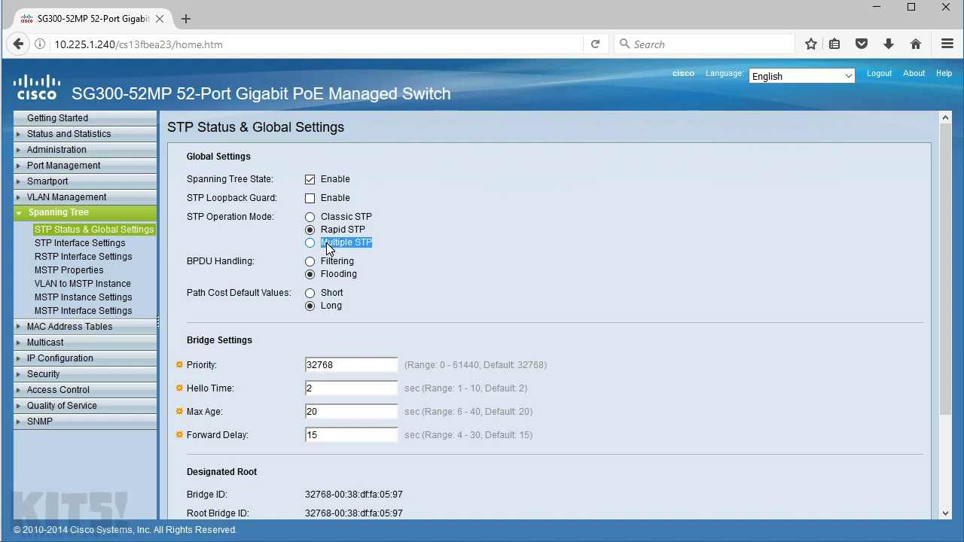
scroll(439, 244, down, 2)
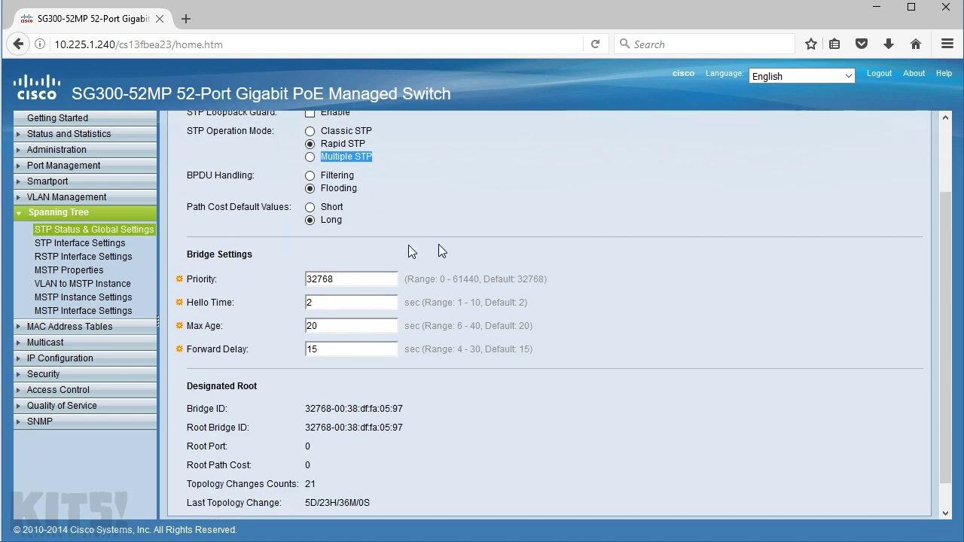
click(194, 281)
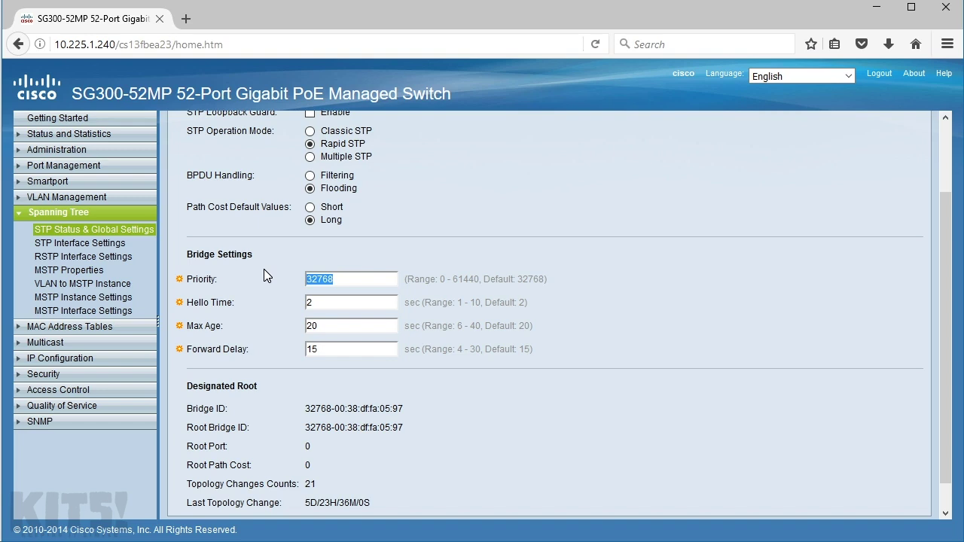
scroll(260, 268, down, 1)
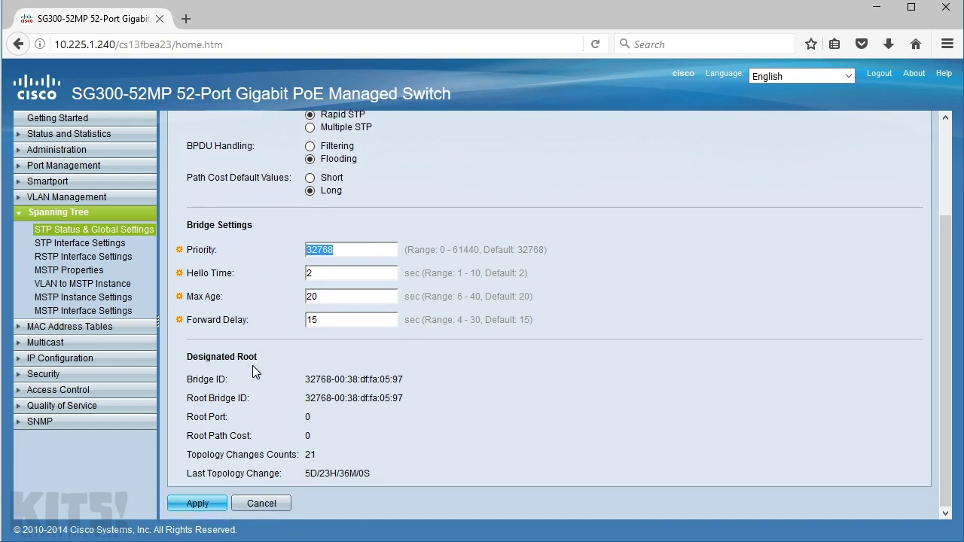
drag(267, 355, 184, 358)
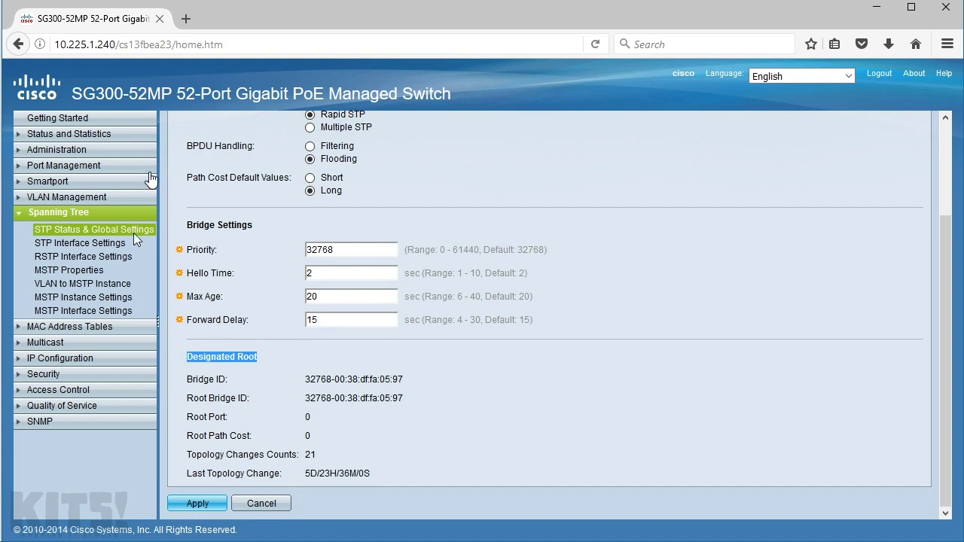
drag(187, 379, 216, 380)
drag(305, 380, 421, 384)
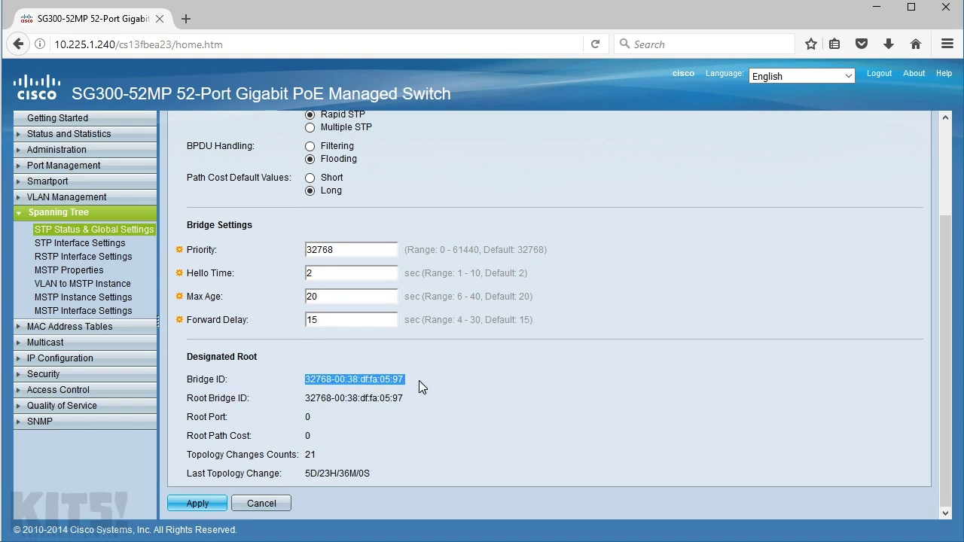
click(330, 380)
drag(336, 379, 420, 386)
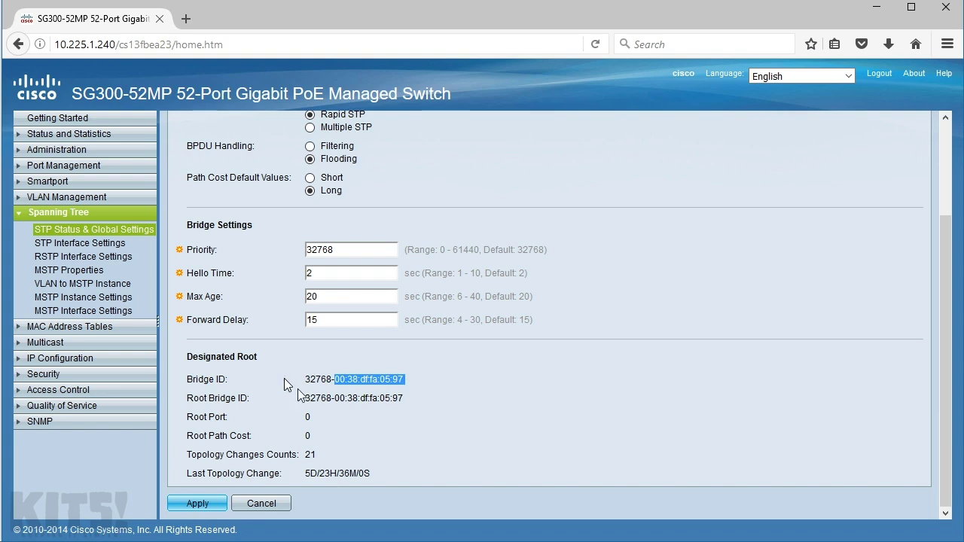
drag(303, 397, 425, 400)
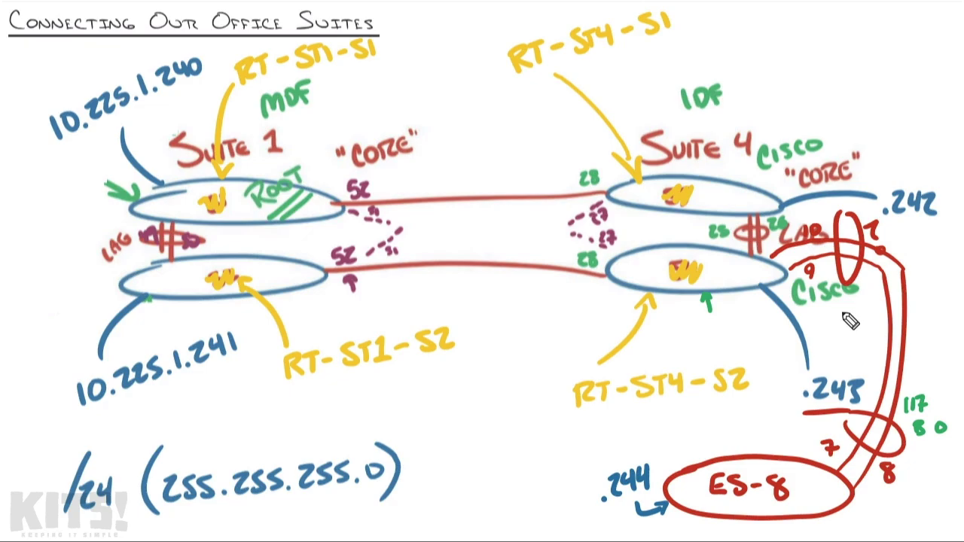
- Sketch three magenta arrows around Suite 1, erase them, then draw one arrow at the Suite 4 Cisco switches
mouse_move(373, 107)
mouse_down()
mouse_move(351, 80)
mouse_move(363, 68)
mouse_up()
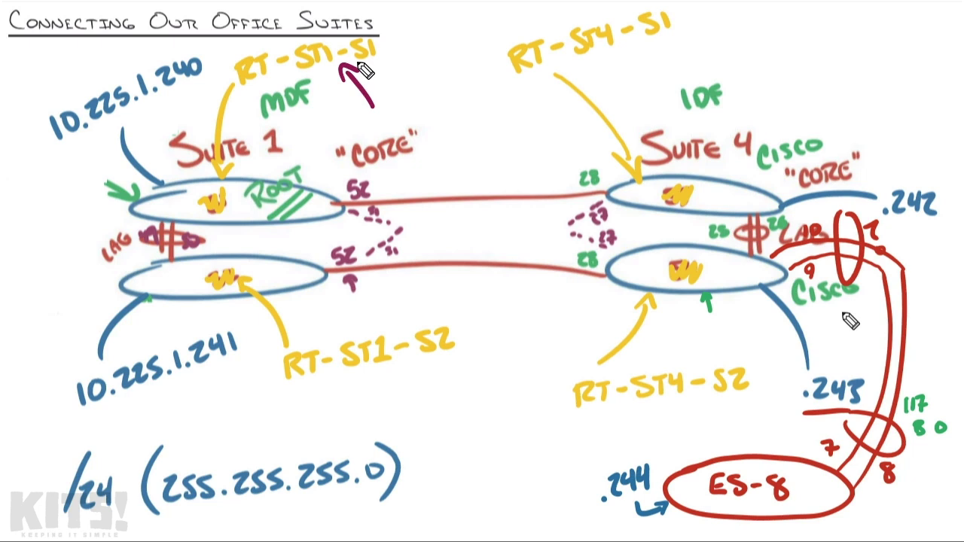
mouse_move(331, 110)
mouse_down()
mouse_move(306, 150)
mouse_move(317, 148)
mouse_up()
mouse_move(455, 167)
mouse_down()
mouse_move(493, 275)
mouse_move(507, 269)
mouse_up()
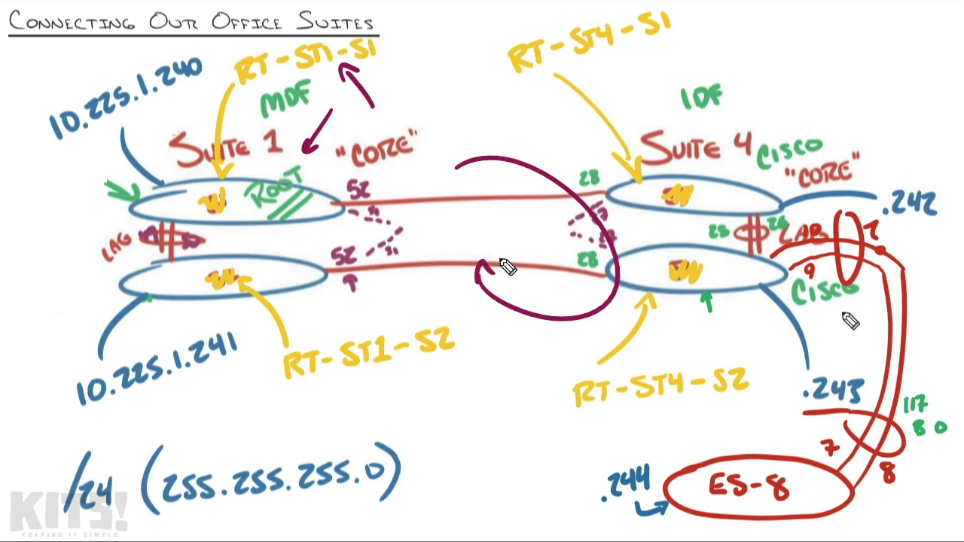
key(Escape)
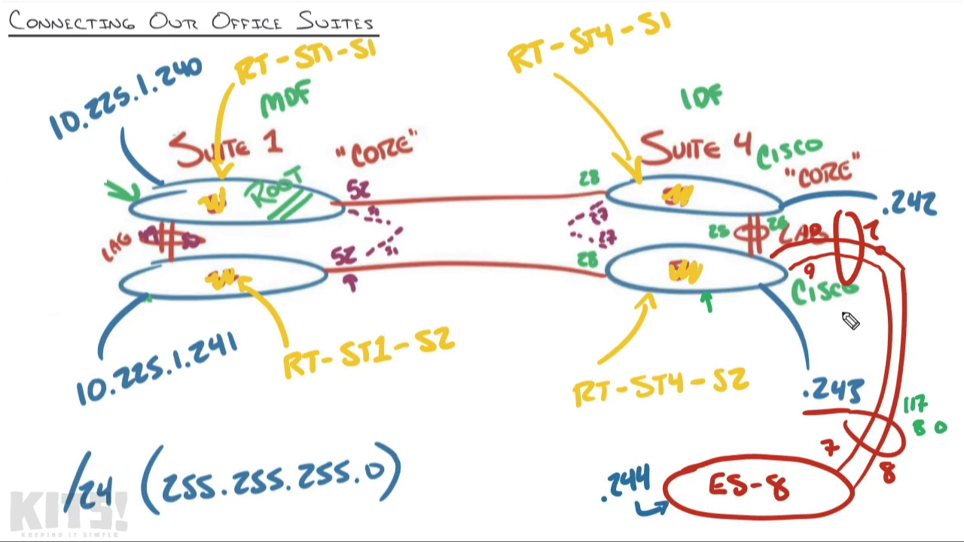
drag(838, 61, 797, 116)
drag(792, 96, 821, 111)
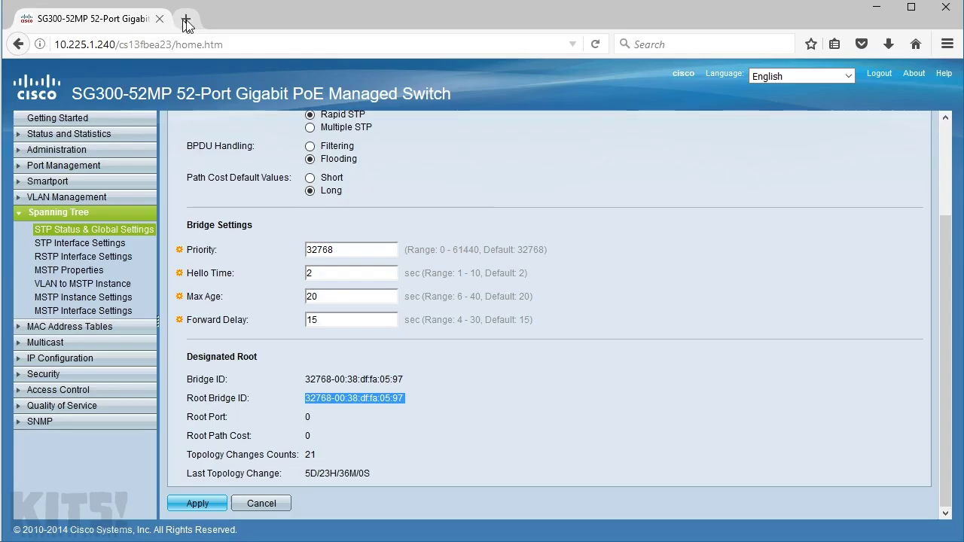
- In a new tab at 10.2, open the SG300-28P's STP Status & Global Settings page and scroll to Designated Root
key(ctrl+t)
text(1)
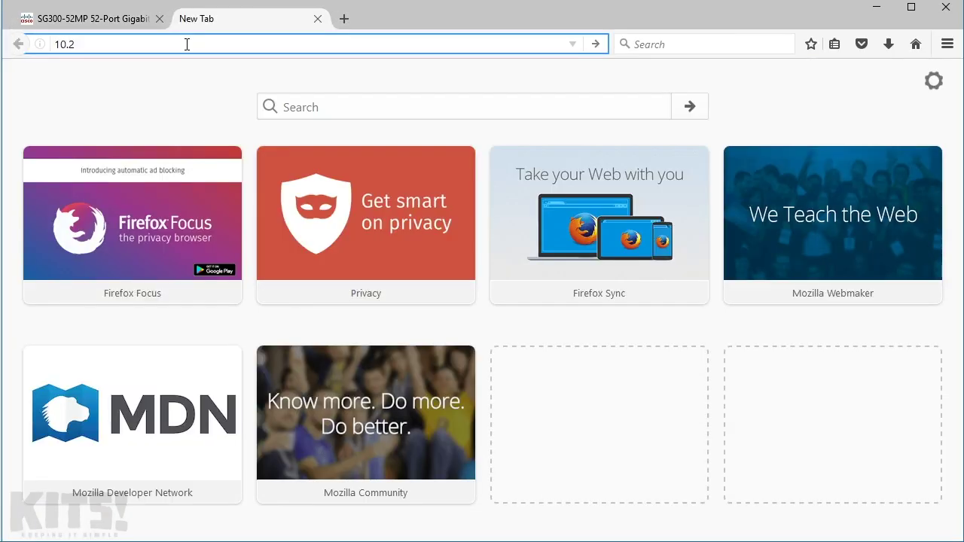
text(0.2)
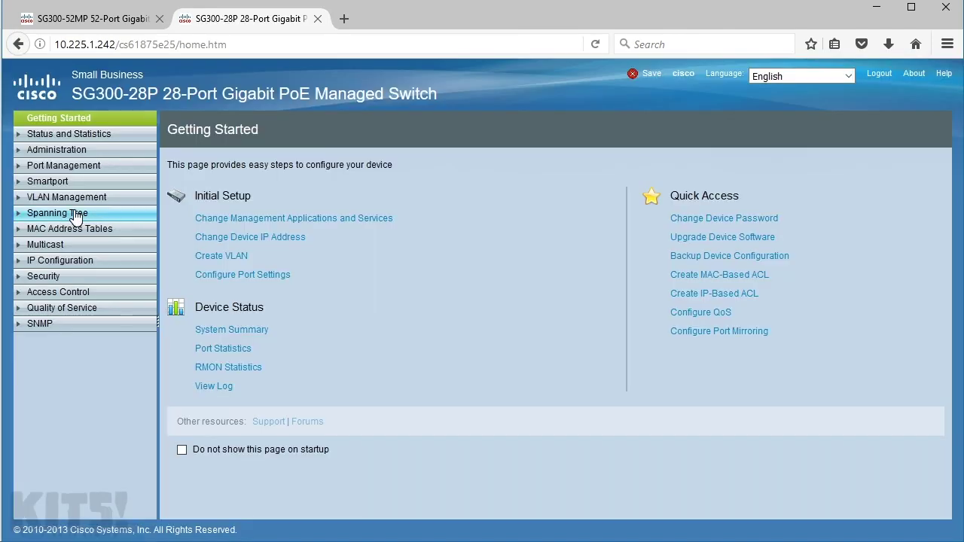
click(76, 216)
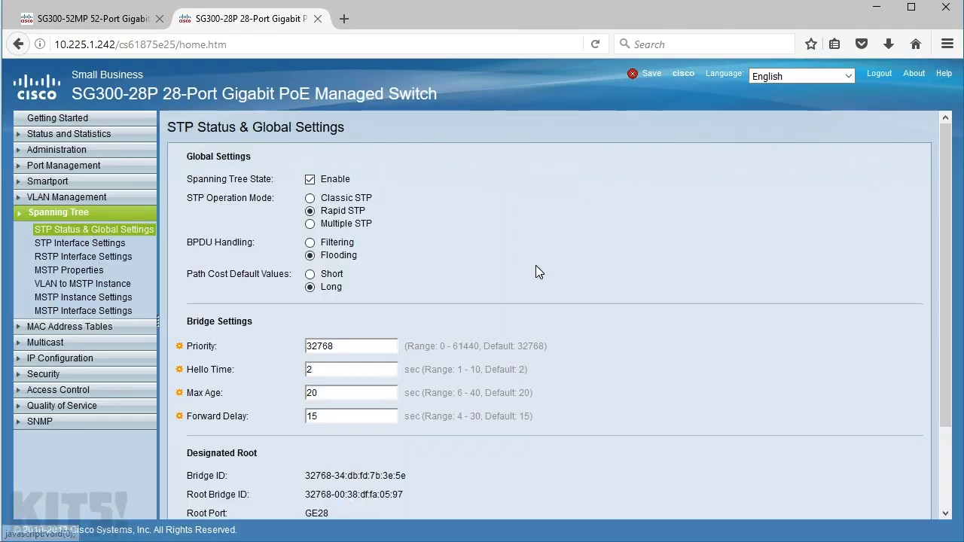
scroll(536, 265, down, 3)
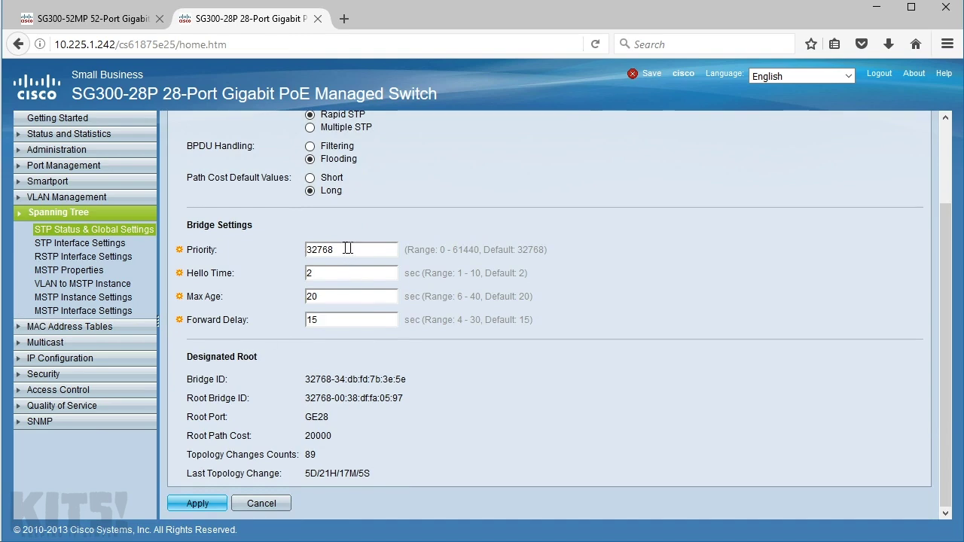
- Highlight bridge Priority 32768, then this switch's Bridge ID, then the Root Bridge ID
double_click(350, 249)
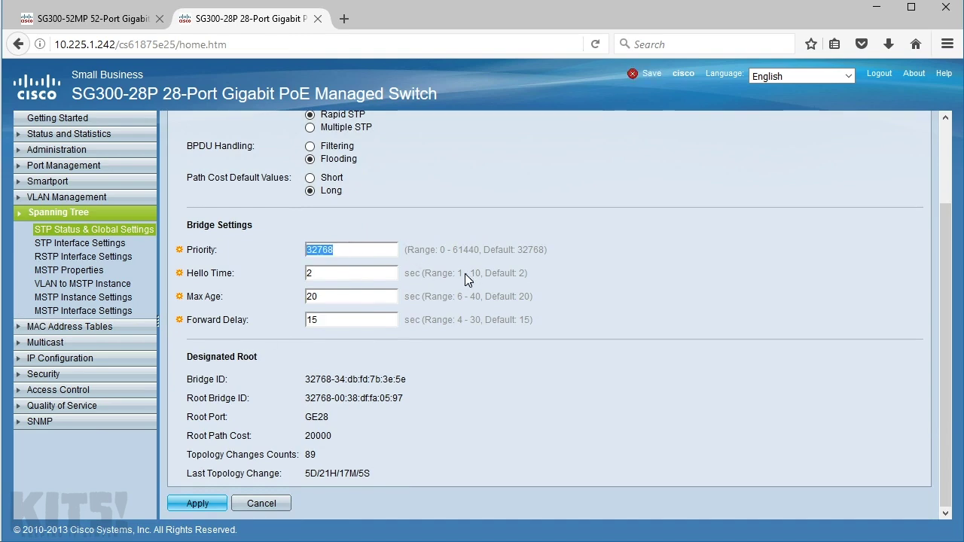
click(305, 387)
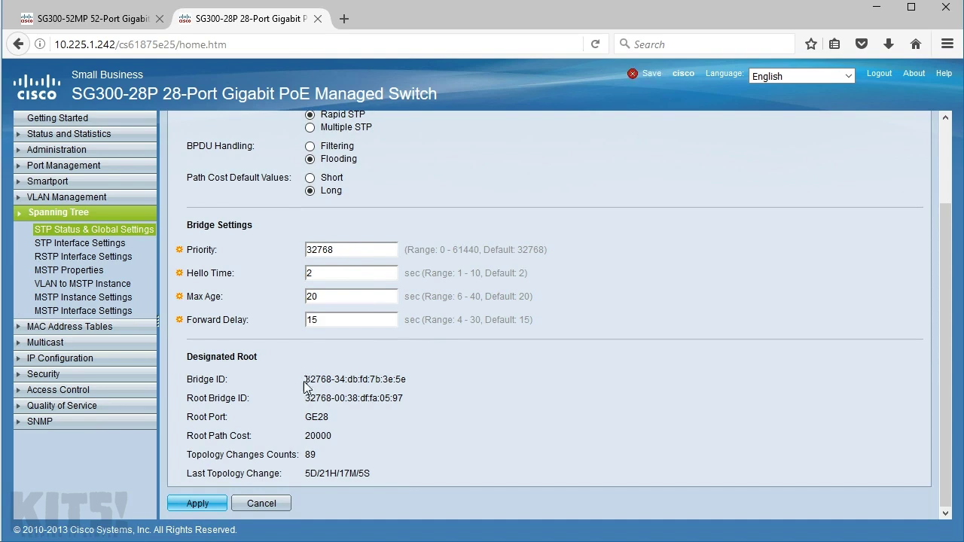
drag(305, 382, 418, 378)
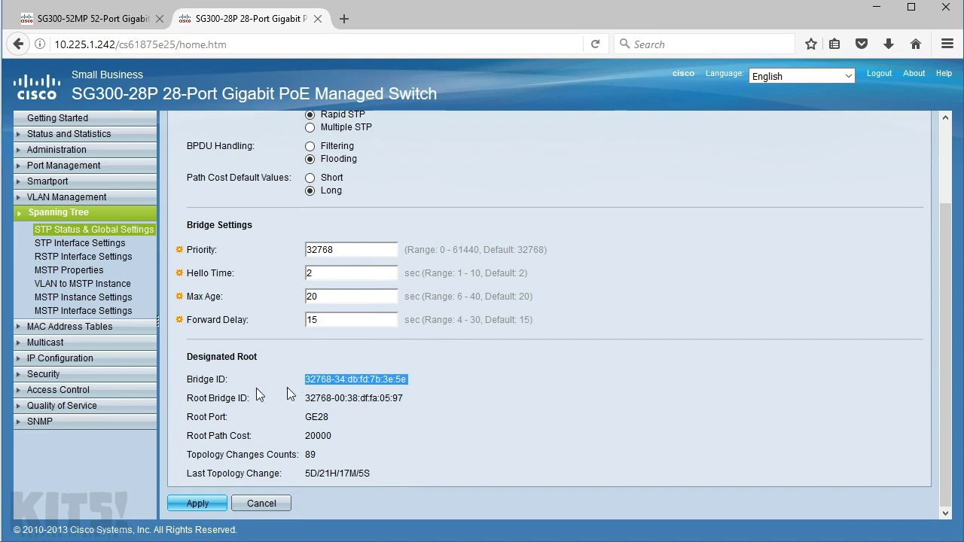
click(223, 404)
drag(305, 400, 437, 407)
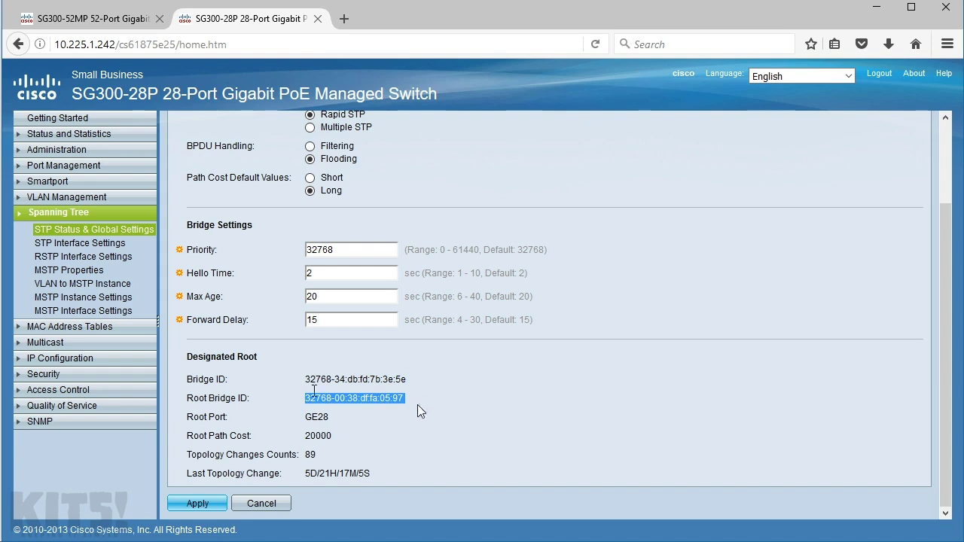
- Compare the SG300-52MP and SG300-28P tabs, highlight Root Port GE28, then circle port 28 and label it RP
click(121, 22)
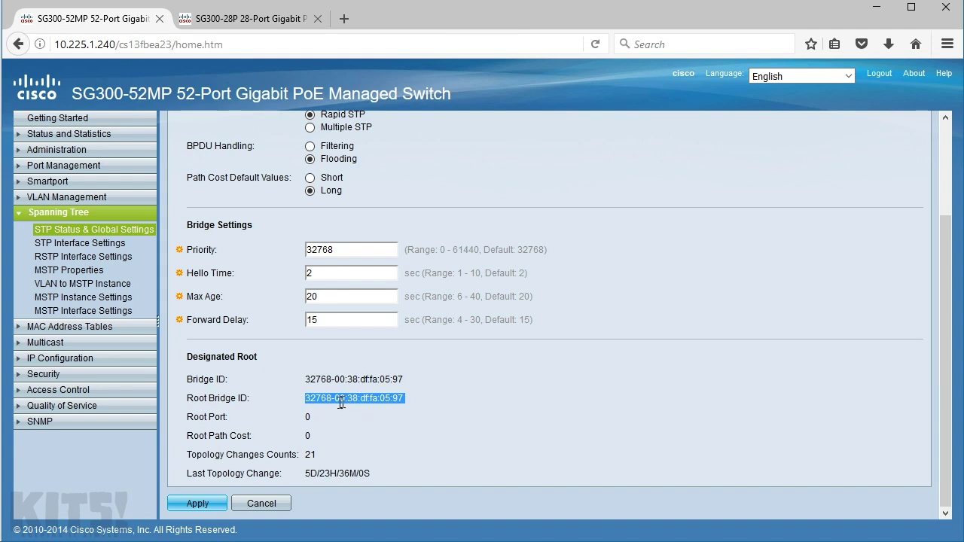
click(220, 26)
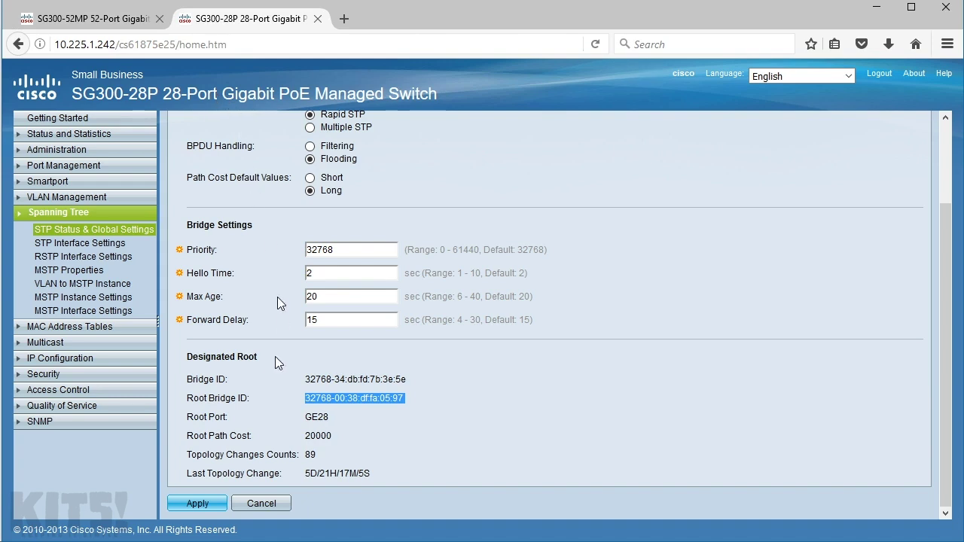
double_click(198, 419)
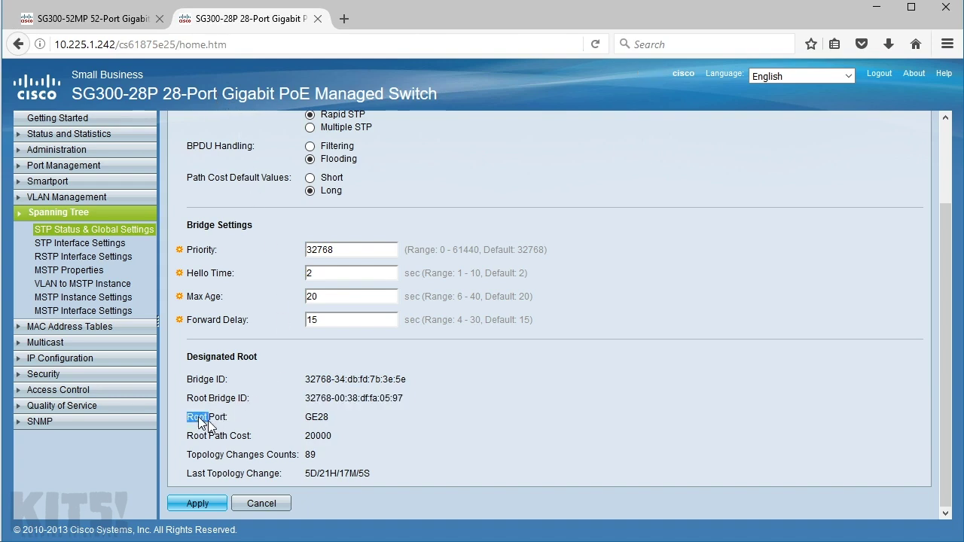
double_click(320, 418)
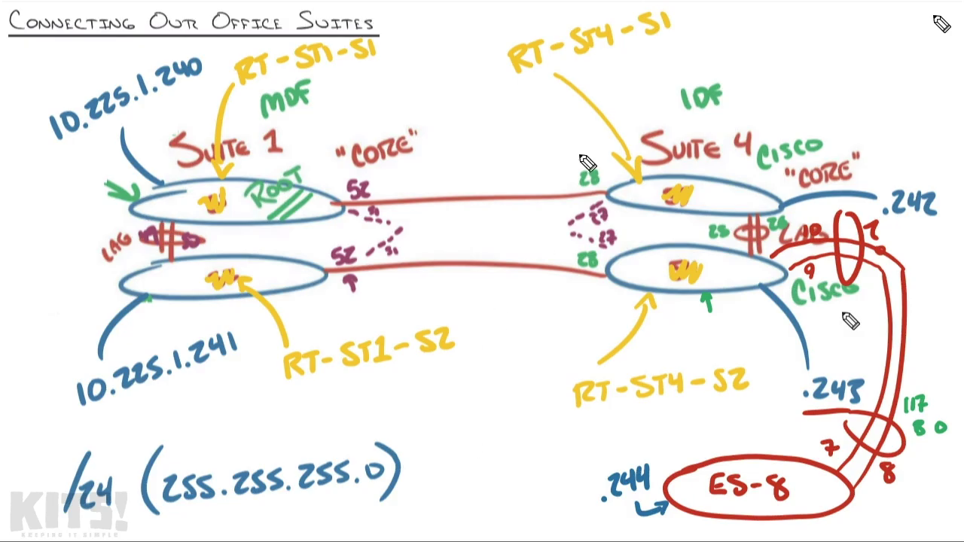
mouse_move(588, 163)
mouse_down()
mouse_move(620, 165)
mouse_move(577, 173)
mouse_move(578, 201)
mouse_move(431, 191)
mouse_up()
mouse_move(506, 152)
mouse_down()
mouse_move(510, 161)
mouse_move(512, 151)
mouse_move(533, 156)
mouse_move(531, 184)
mouse_up()
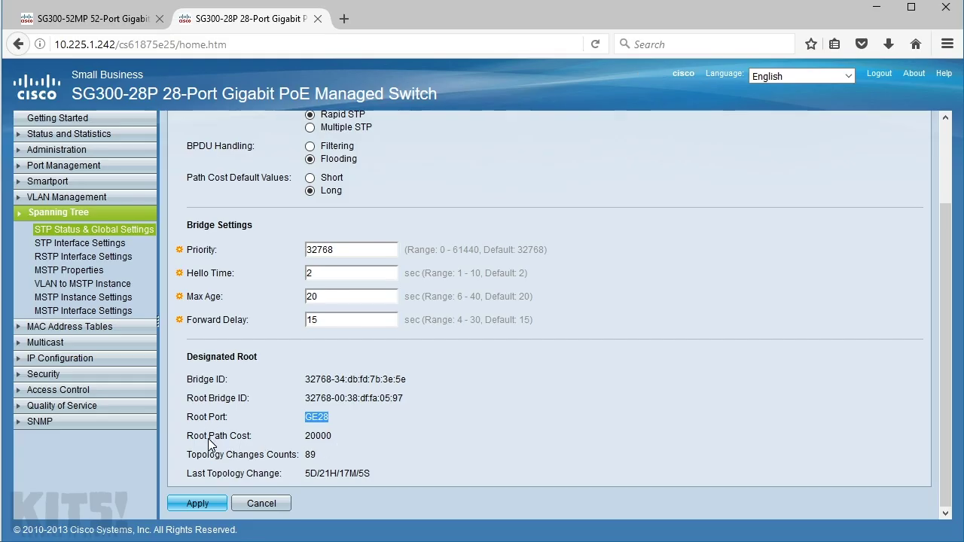
- Highlight Root Path Cost 20000, then draw a downward arrow onto the inter-suite link with a circled 4 above
click(207, 445)
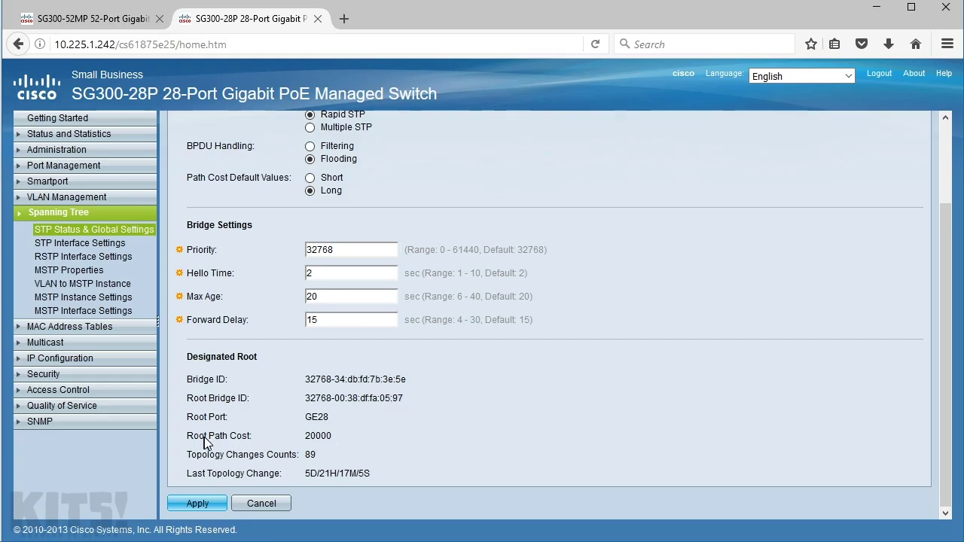
double_click(324, 435)
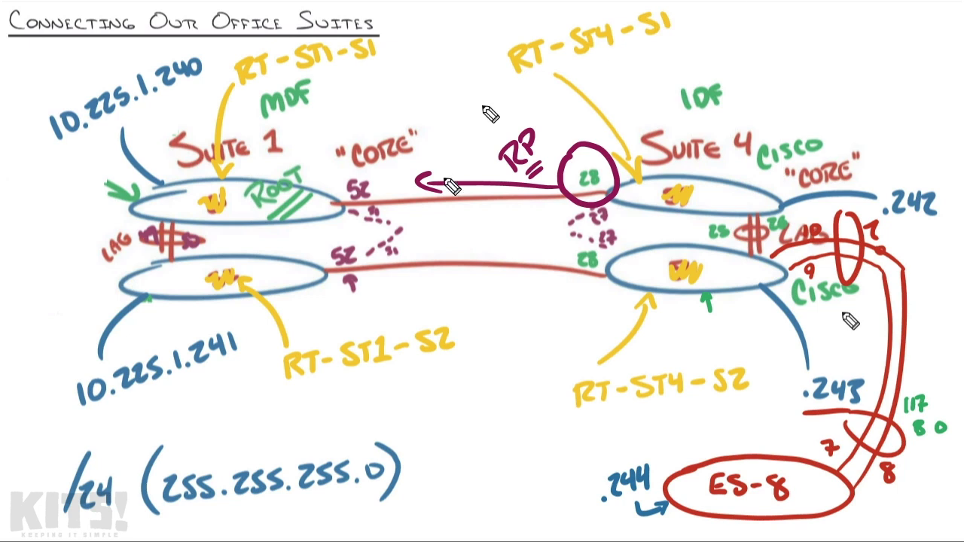
mouse_move(455, 89)
mouse_down()
mouse_move(458, 181)
mouse_move(476, 177)
mouse_up()
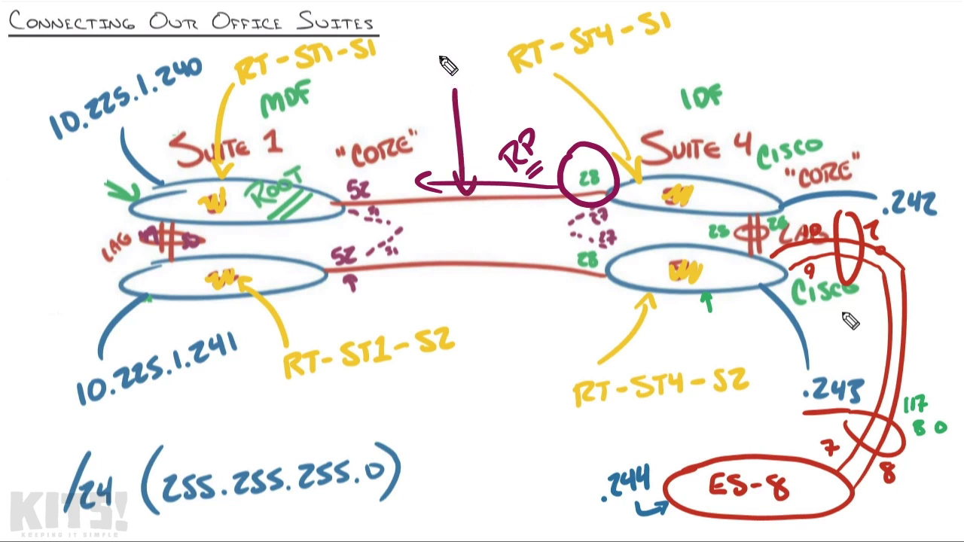
mouse_move(437, 50)
mouse_down()
mouse_move(450, 62)
mouse_move(440, 39)
mouse_up()
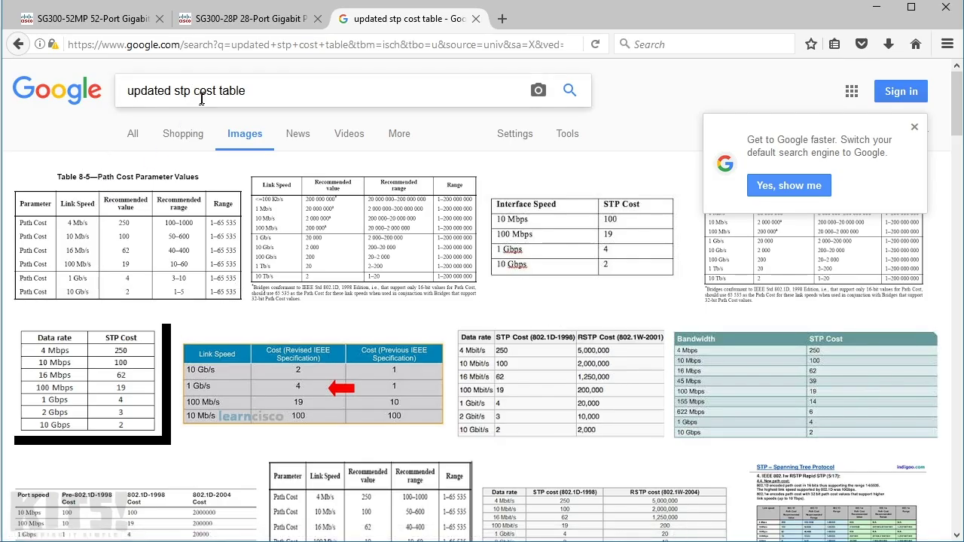
- Preview the first cost table image, then the Firewall.cx STP cost table, then return to the PacketLife table
click(111, 246)
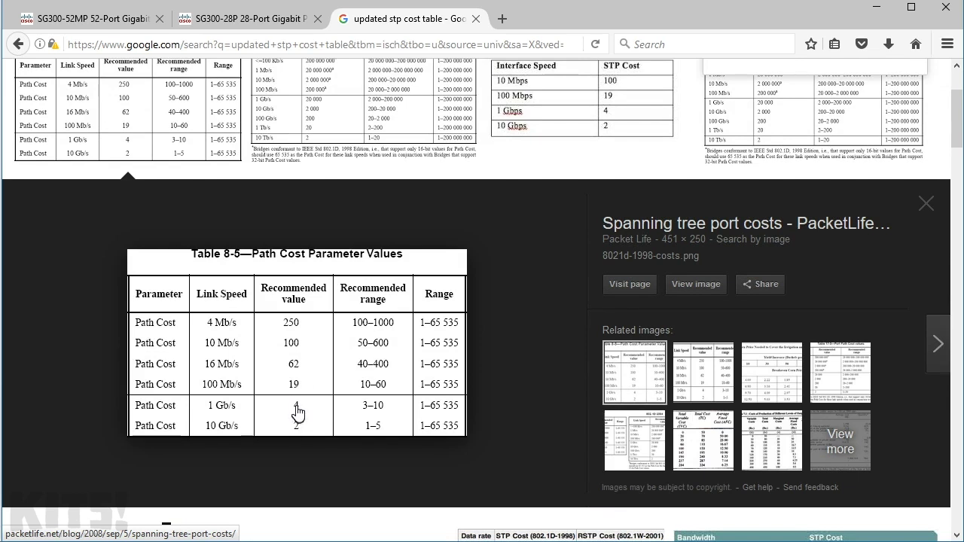
click(289, 95)
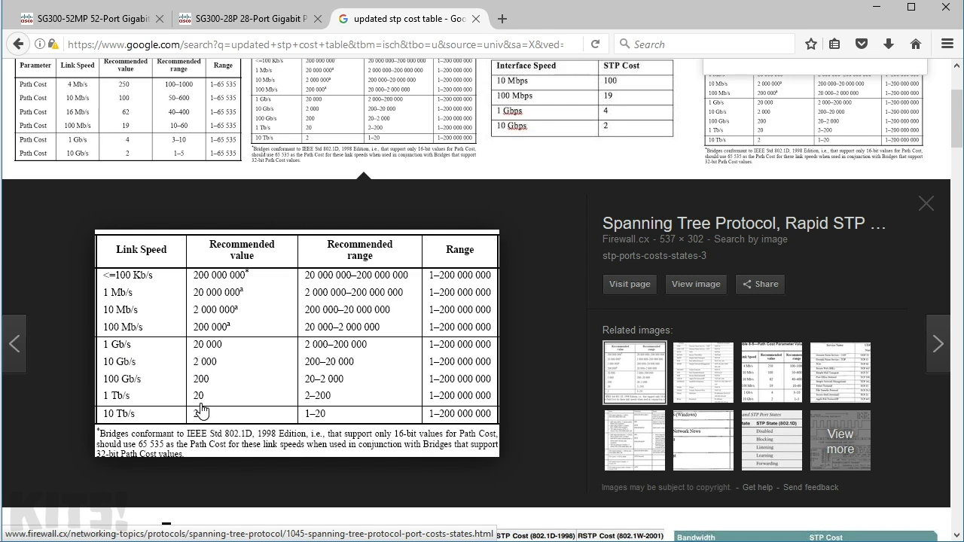
click(155, 154)
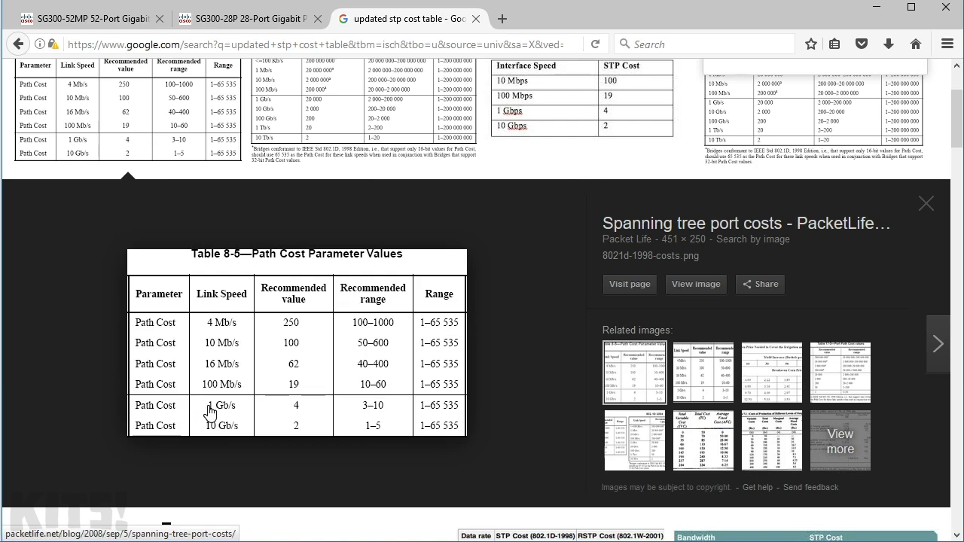